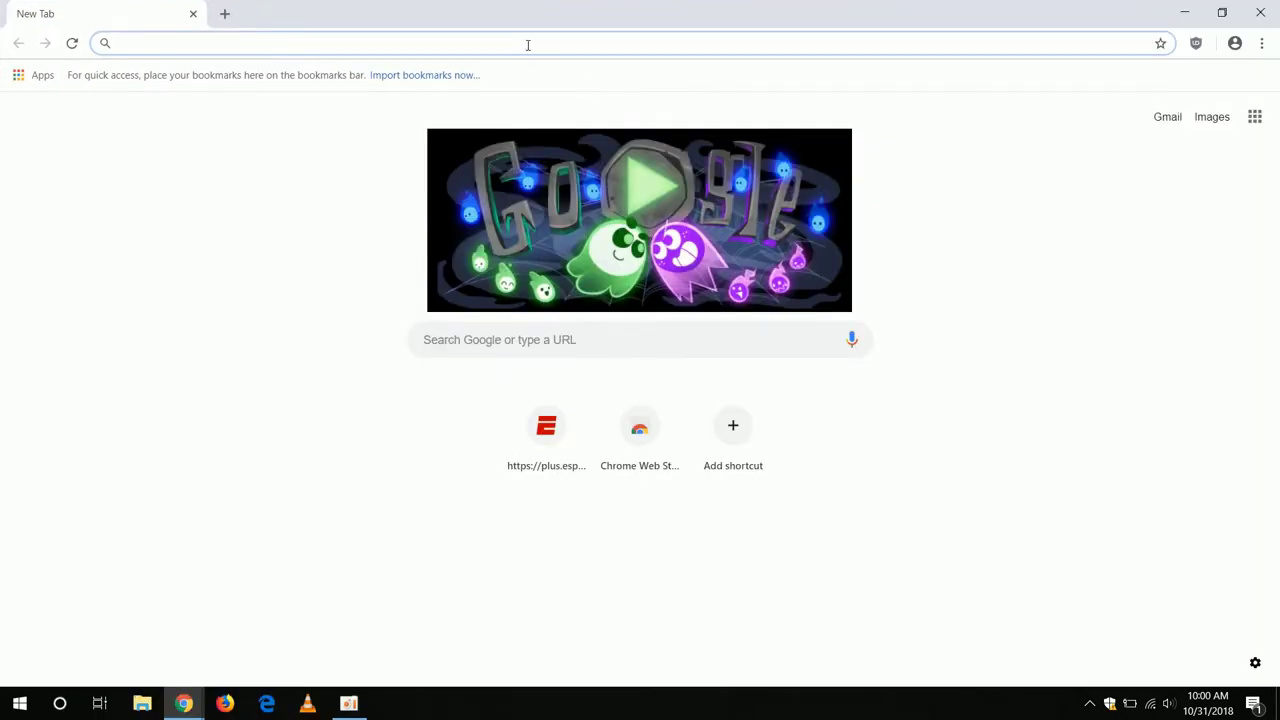
# Step: Load plus.espn.com to reach the ESPN+ 7-day free-trial landing page
pyautogui.write('plu')
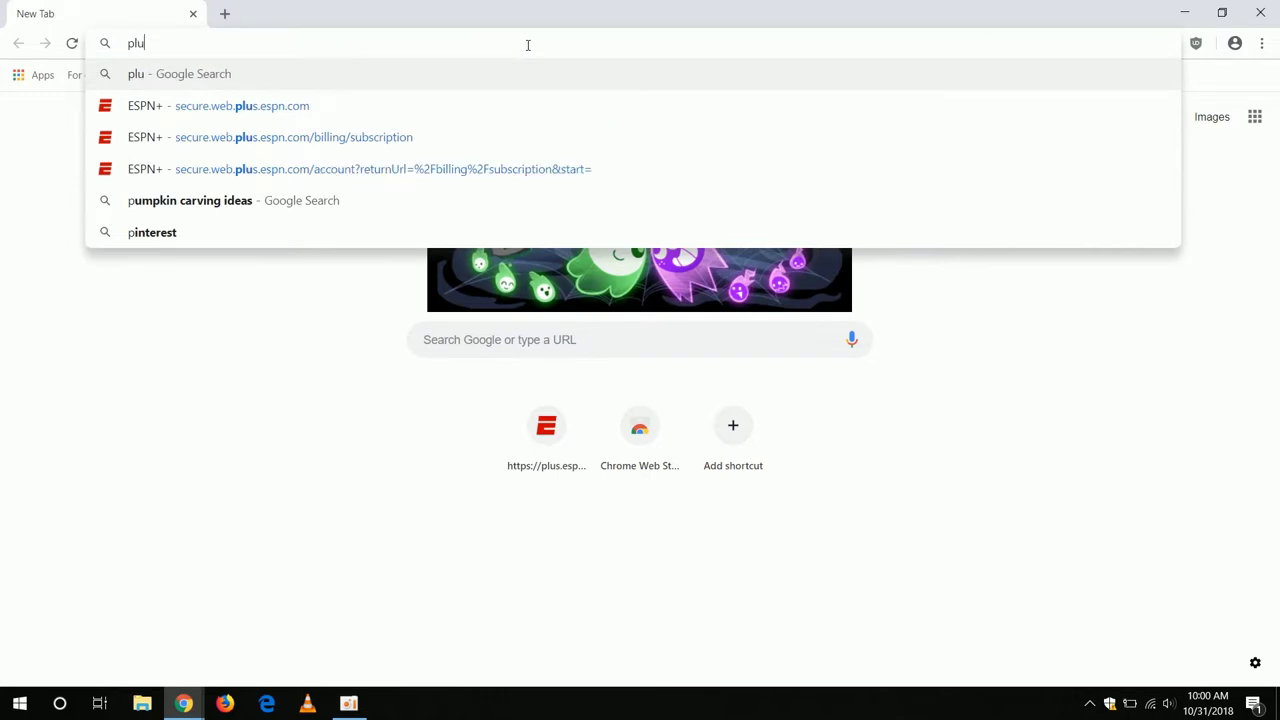
pyautogui.write('s.es')
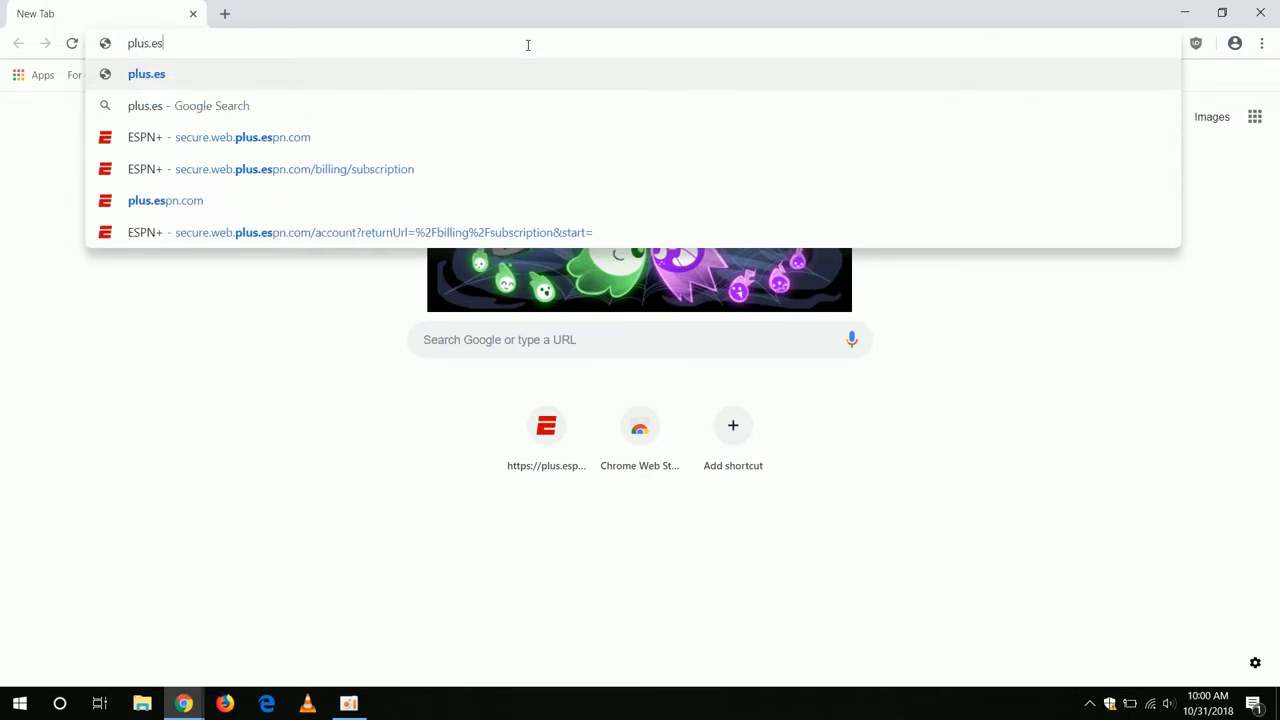
pyautogui.write('pn.com')
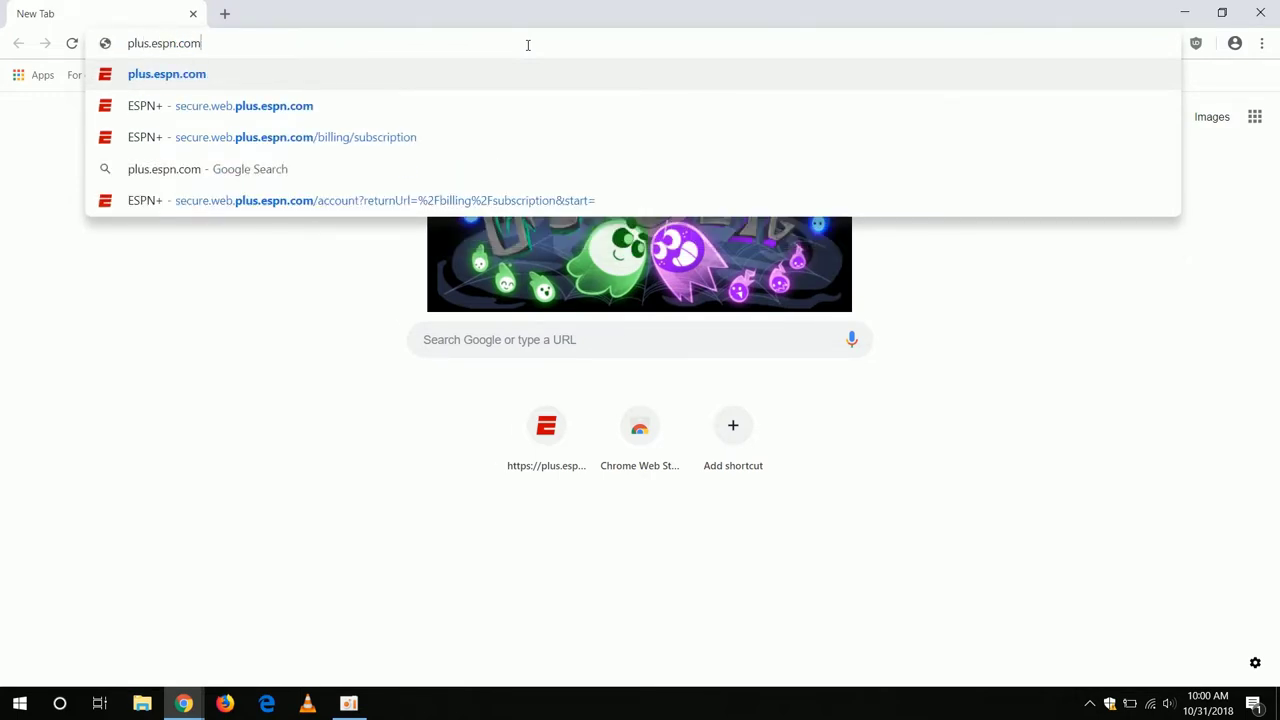
pyautogui.press('Return')
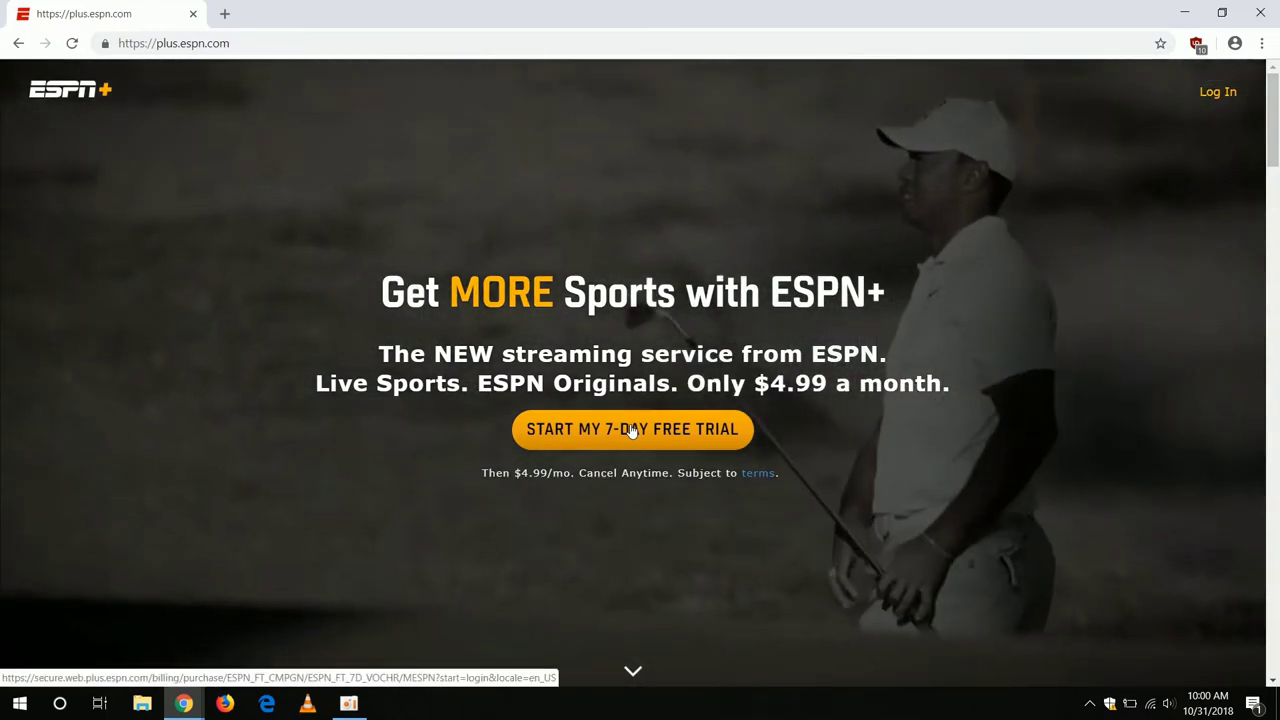
# Step: Start the 7-day free trial and choose Sign Up with Email for a new account
pyautogui.click(632, 430)
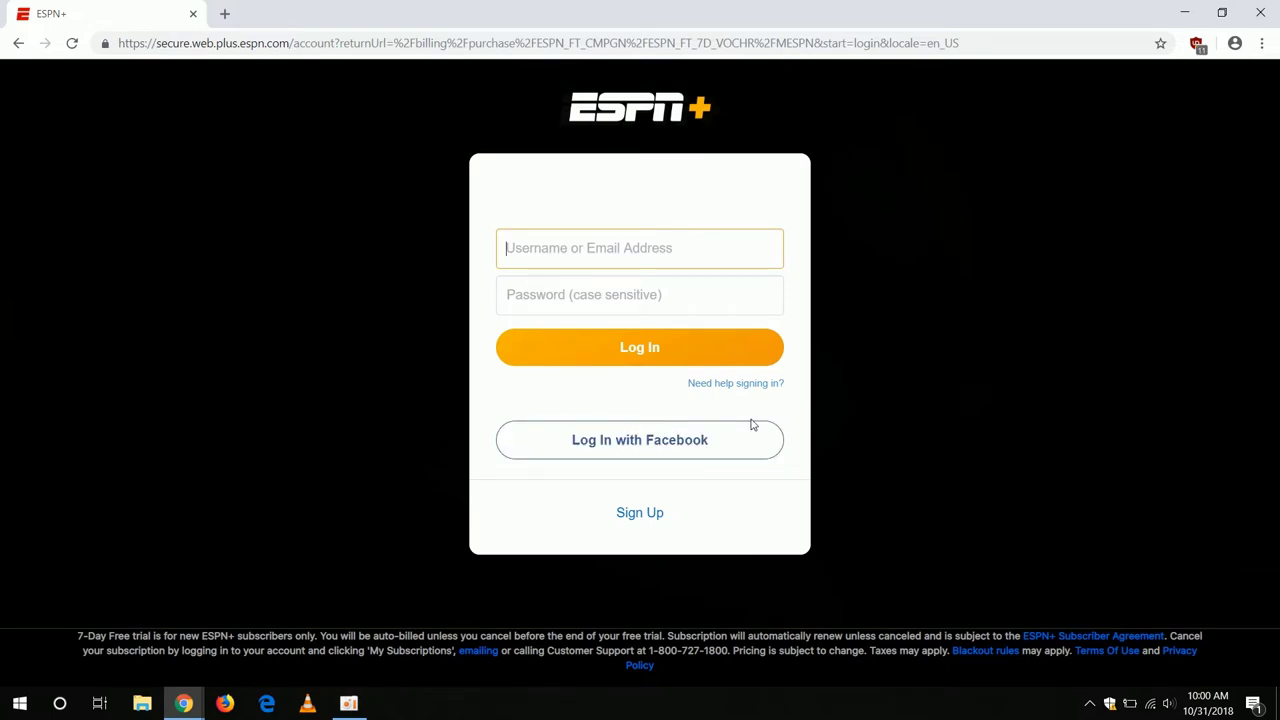
pyautogui.click(646, 516)
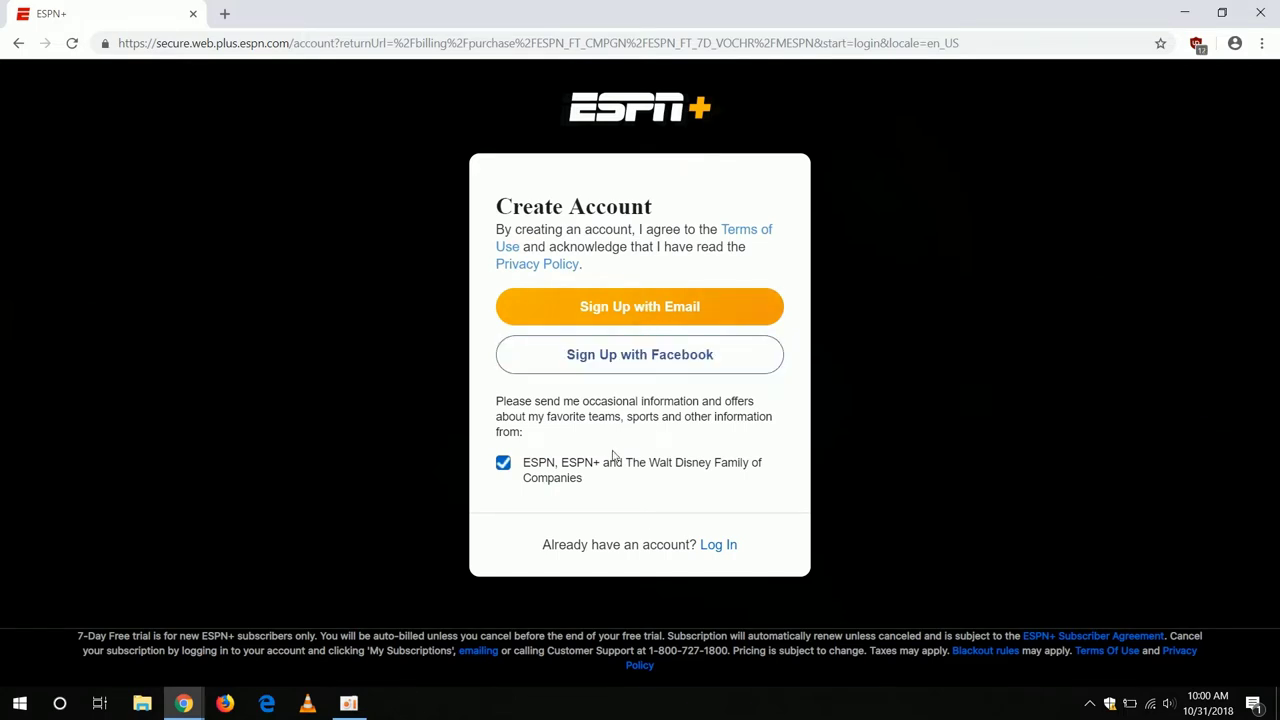
pyautogui.click(631, 307)
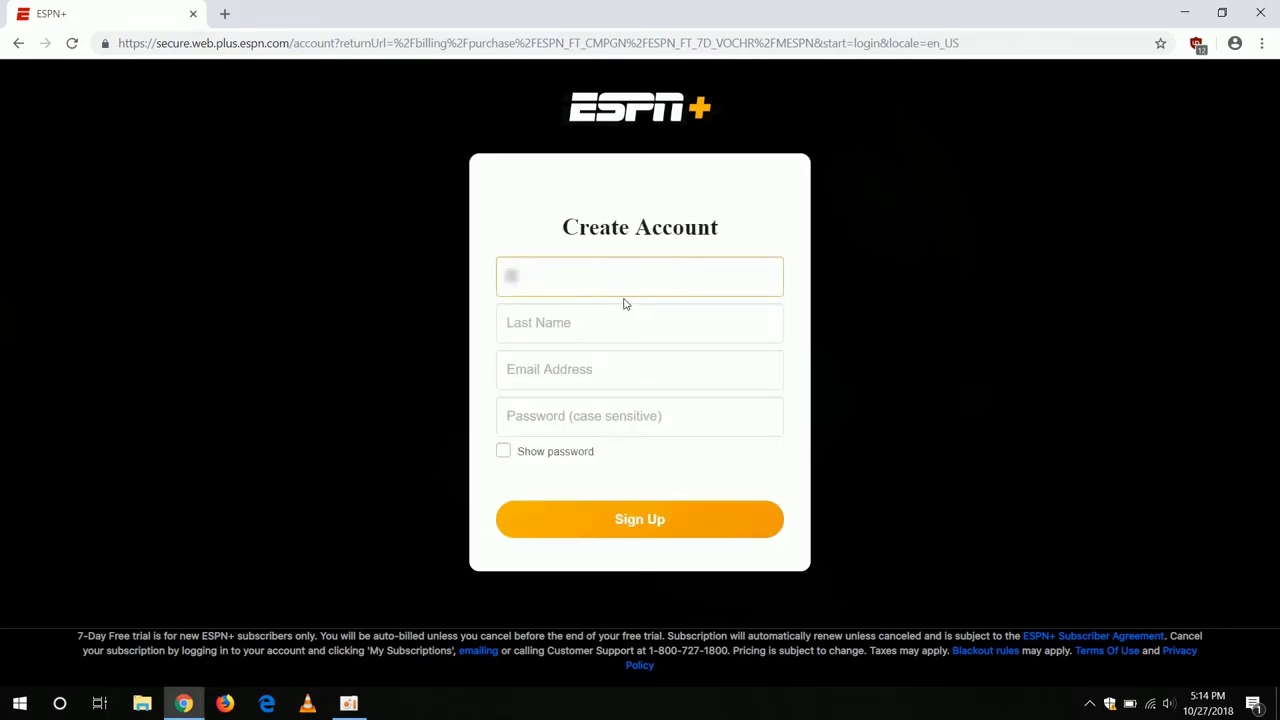
# Step: Enter the user's first name, last name, email address and password, then submit Sign Up
pyautogui.write('aniel')
pyautogui.press('Tab')
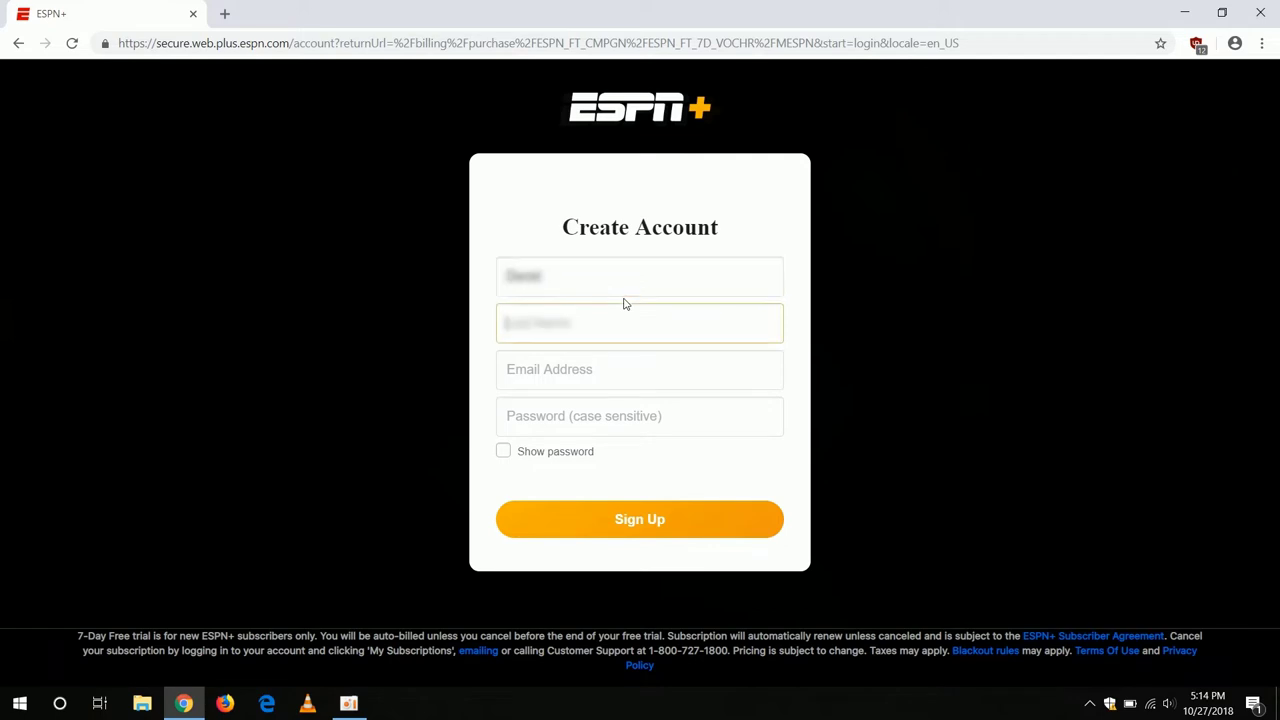
pyautogui.press('Tab')
pyautogui.write('dan')
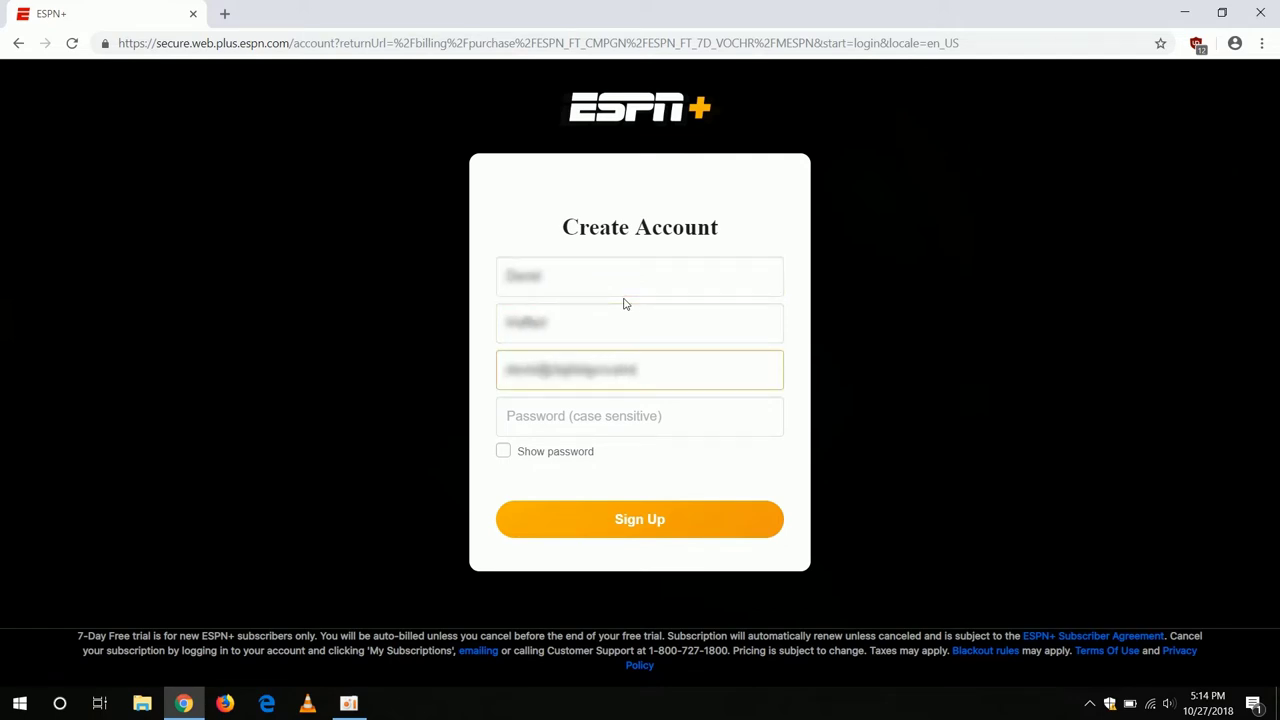
pyautogui.press('Tab')
pyautogui.write('•••••••')
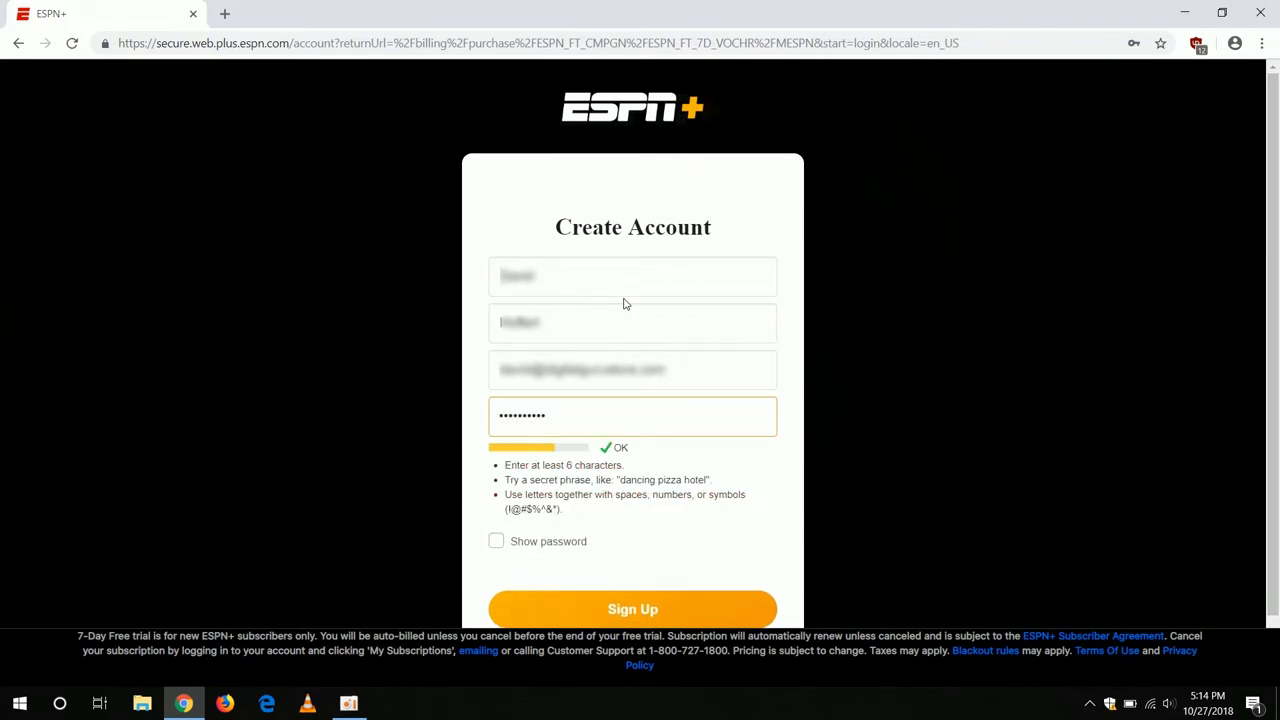
pyautogui.click(622, 611)
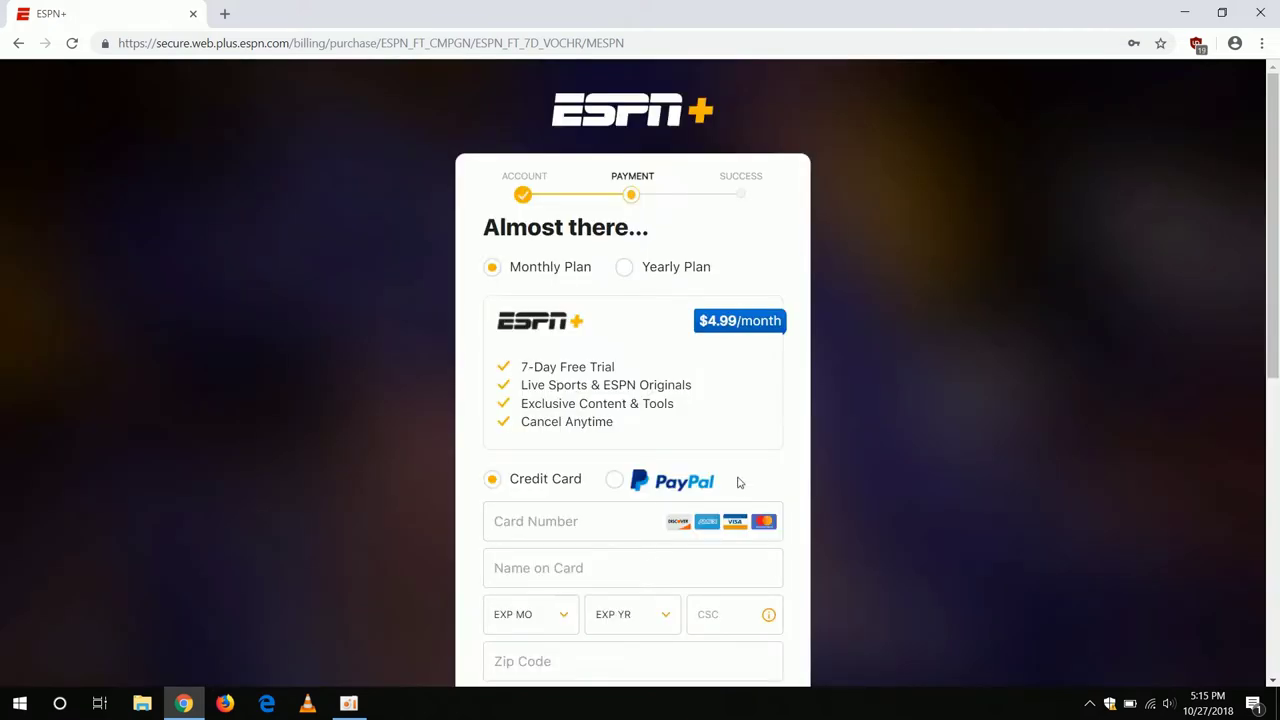
# Step: Enter the card number and set the card expiry to 9/2021
pyautogui.moveTo(1274, 213); pyautogui.dragTo(1219, 313)
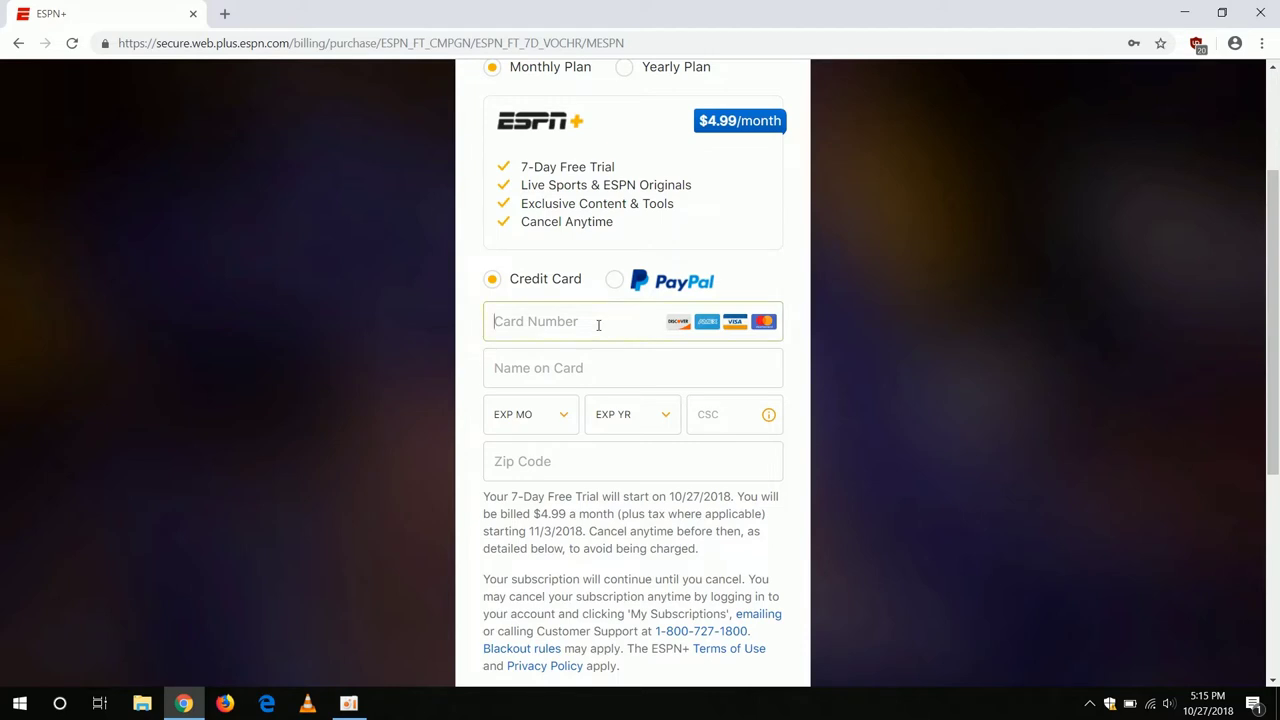
pyautogui.write('11')
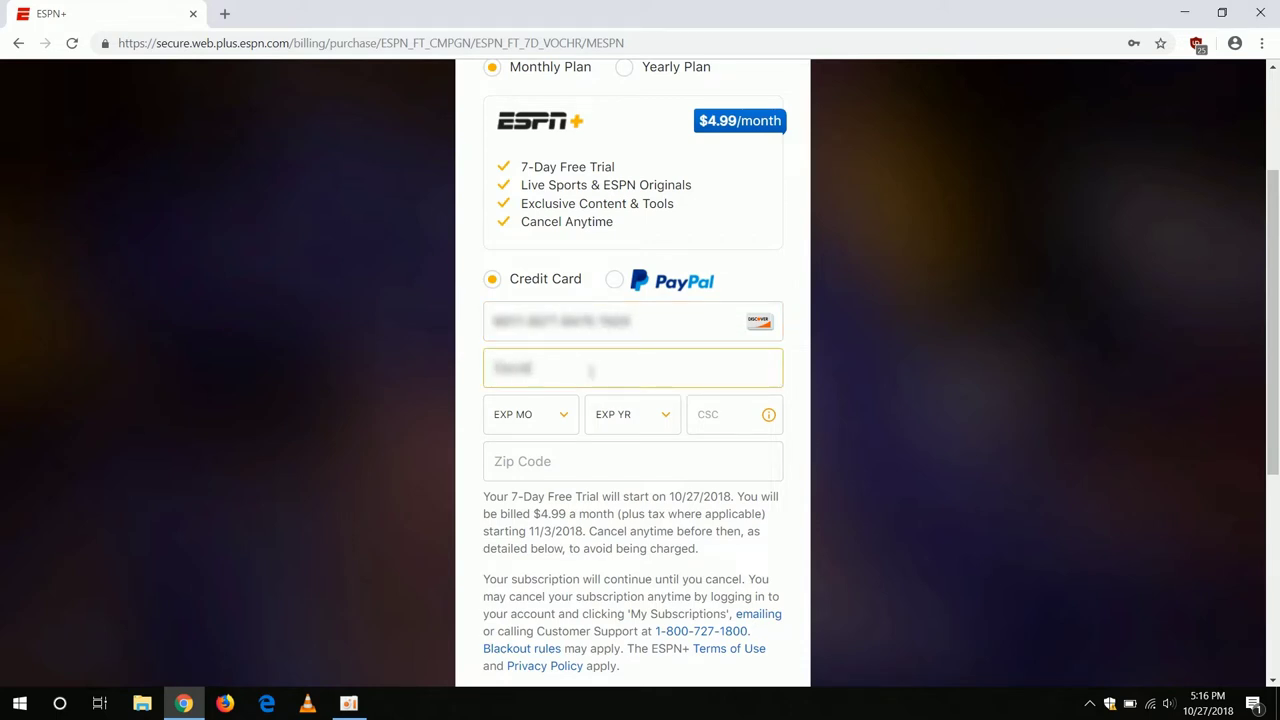
pyautogui.click(560, 414)
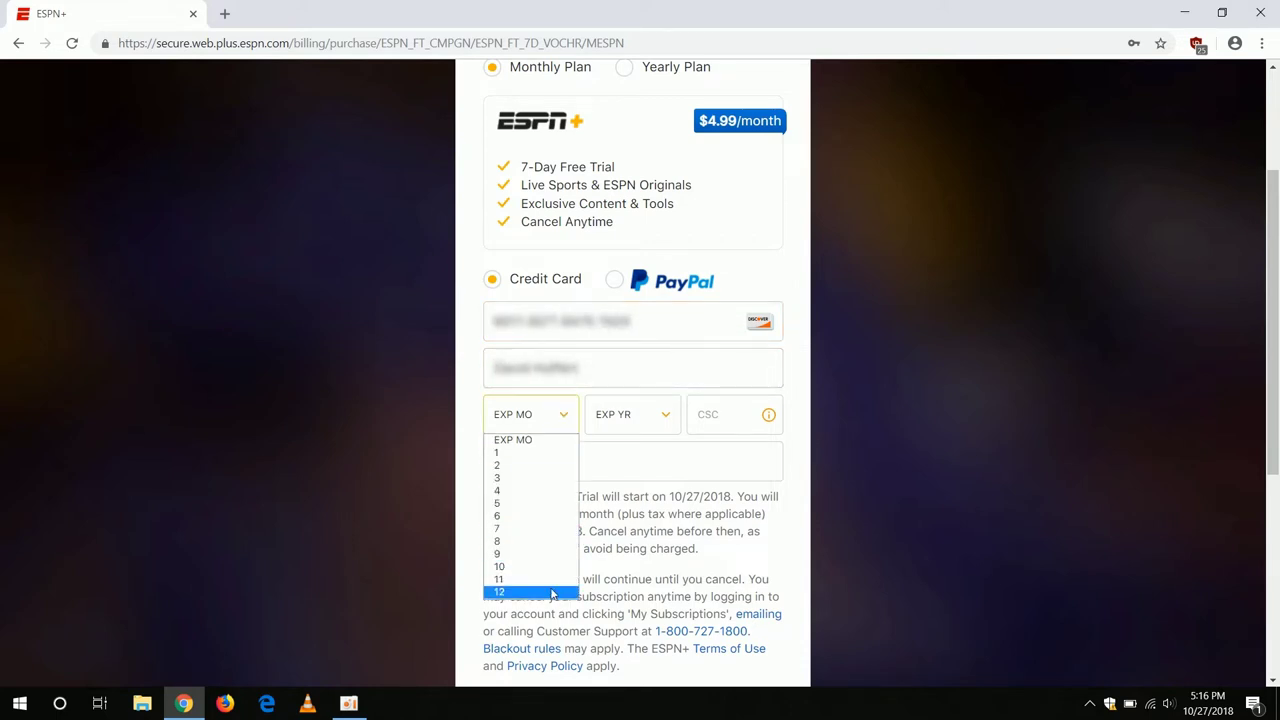
pyautogui.click(530, 553)
pyautogui.click(640, 414)
pyautogui.click(650, 491)
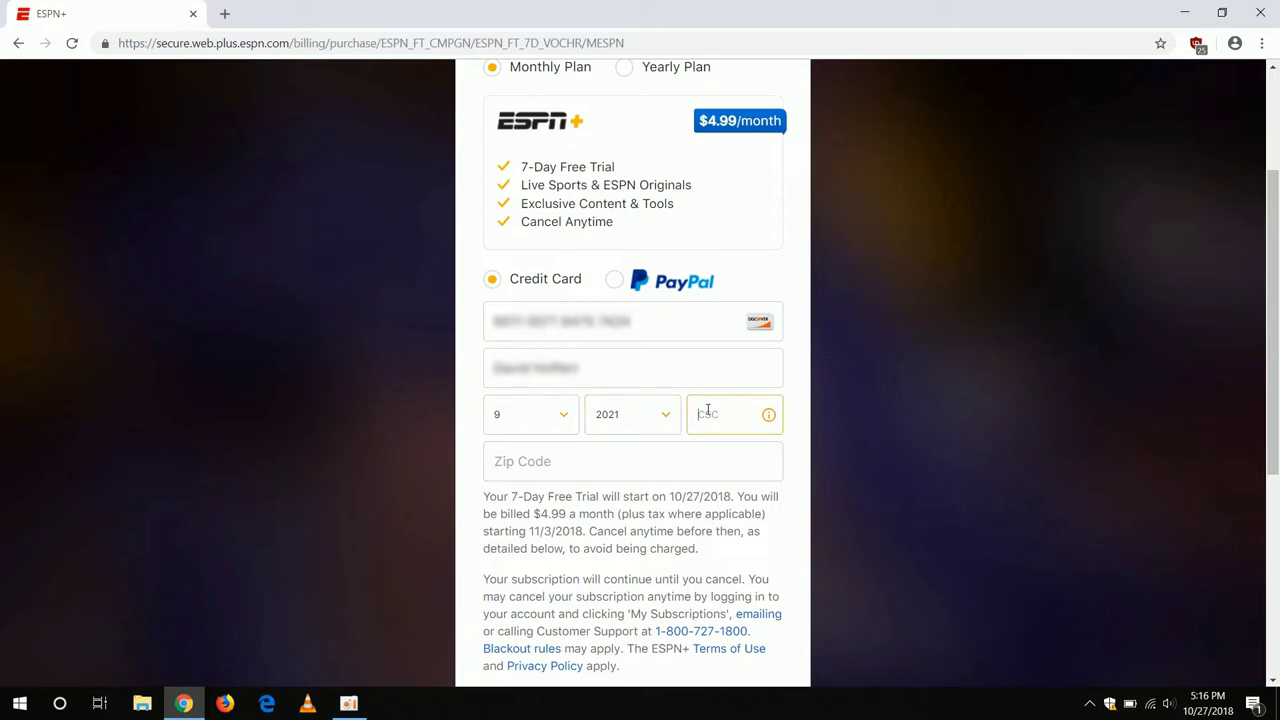
# Step: Enter the billing ZIP code and accept the suggested city
pyautogui.click(629, 460)
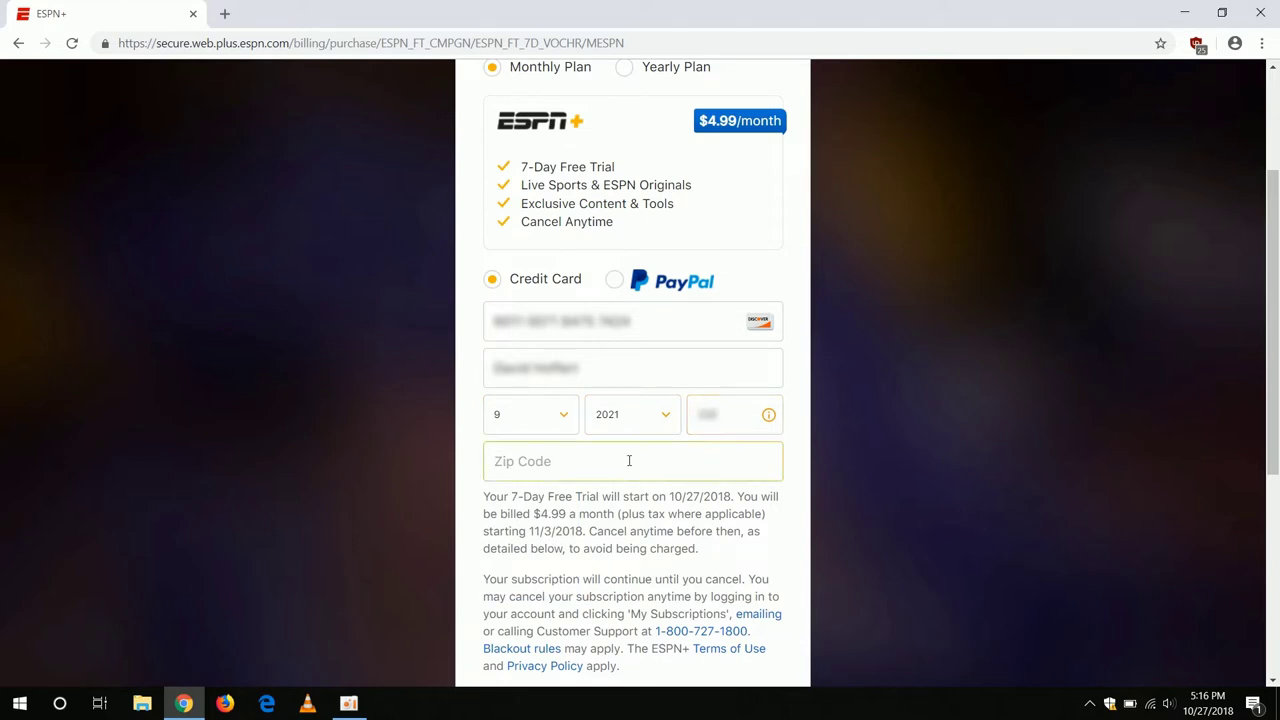
pyautogui.write('98020')
pyautogui.press('Down')
pyautogui.press('Return')
pyautogui.moveTo(1278, 253); pyautogui.dragTo(1277, 390)
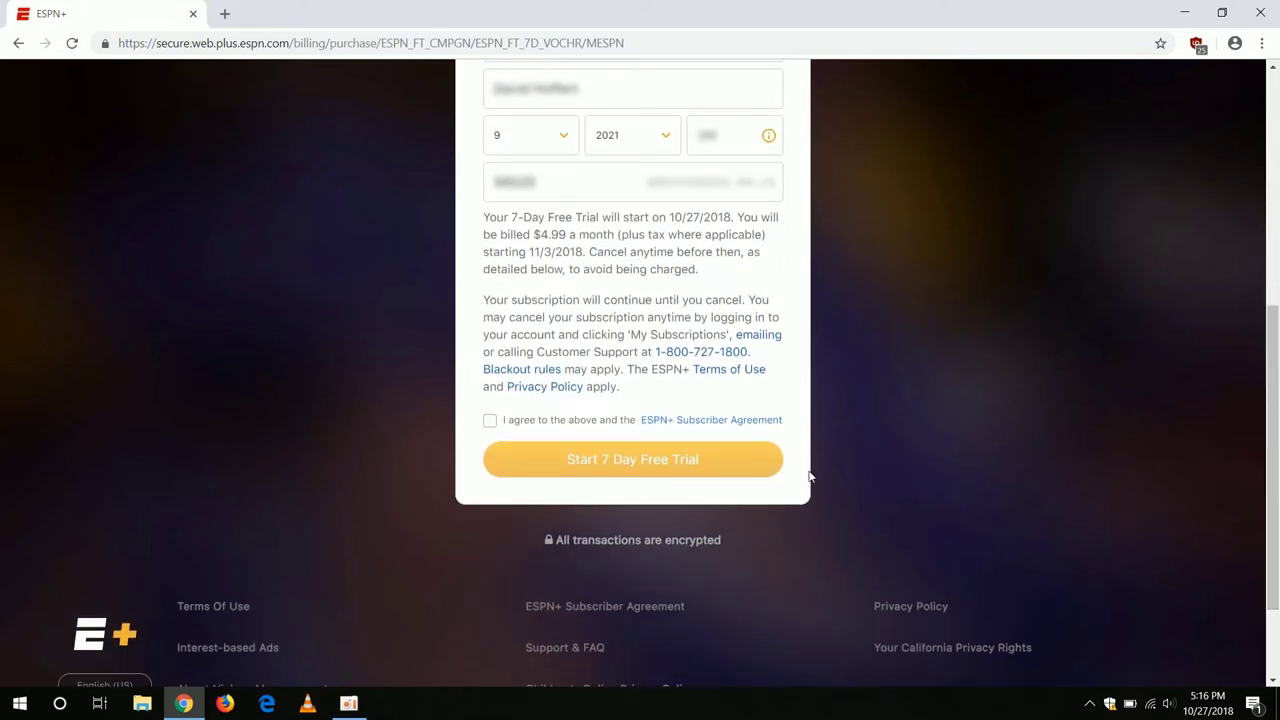
# Step: Accept the subscriber agreement, start the 7-day trial, and choose Get Started
pyautogui.click(490, 421)
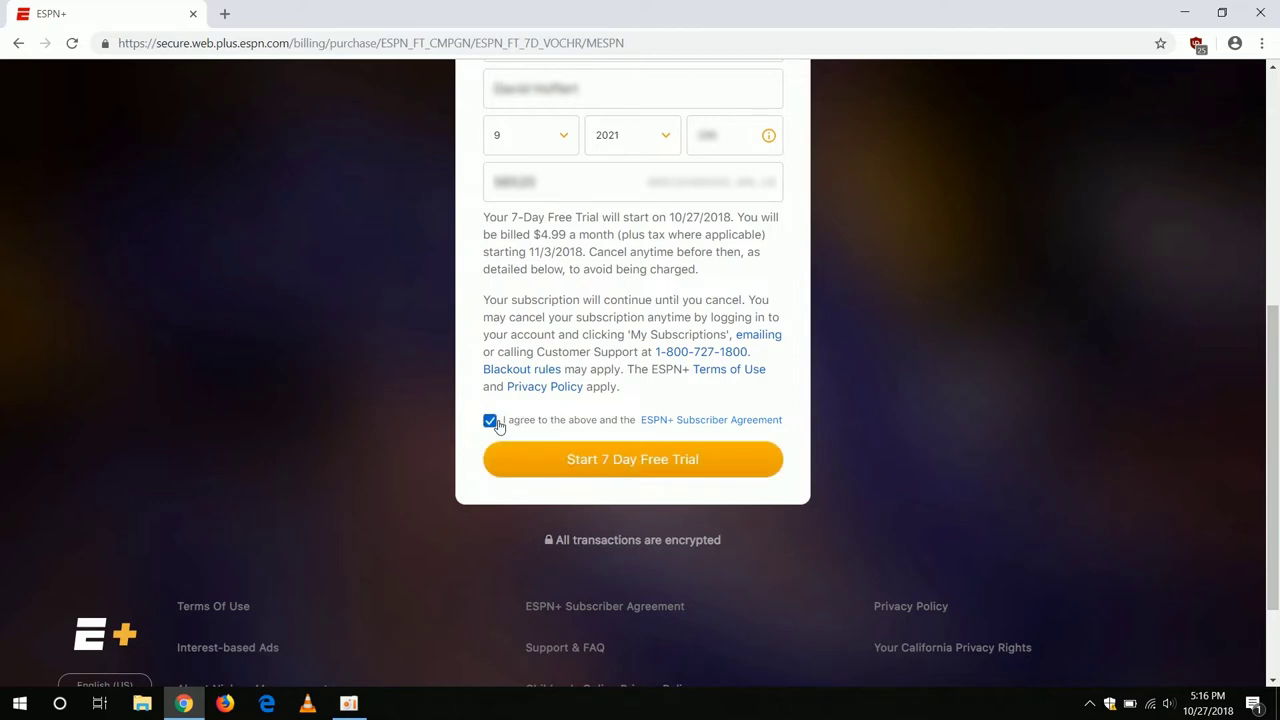
pyautogui.click(614, 458)
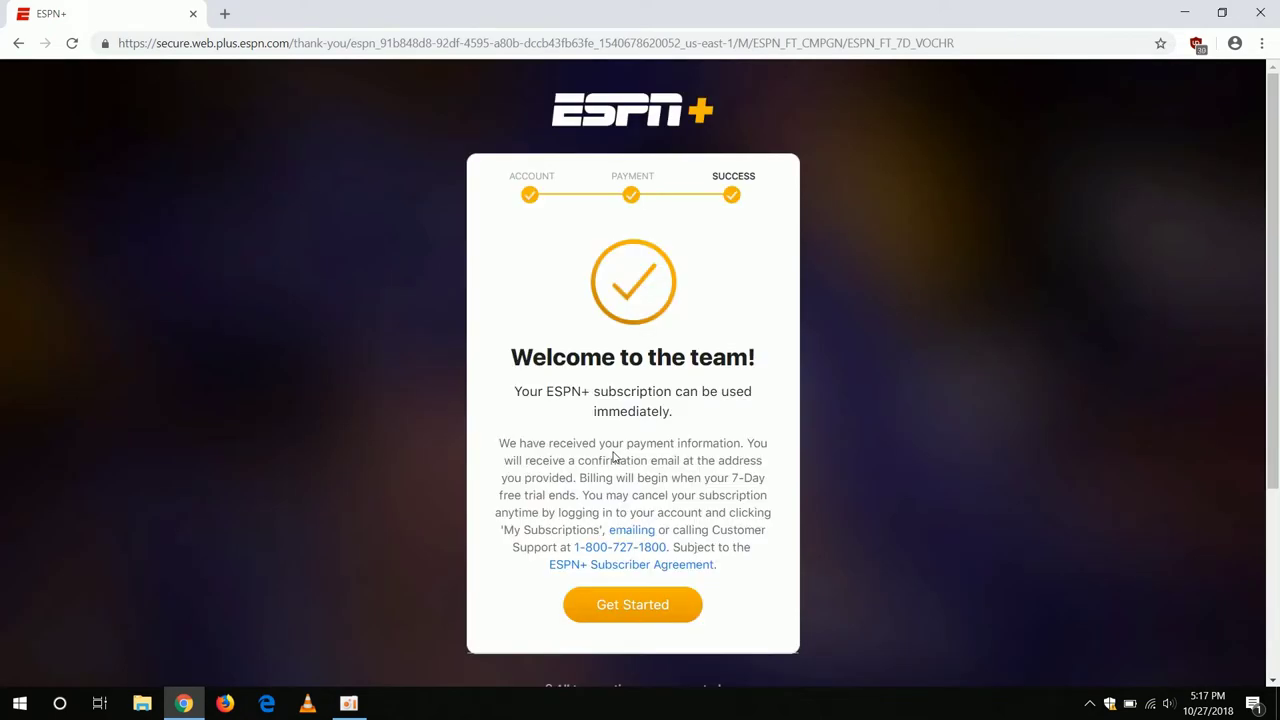
pyautogui.click(632, 609)
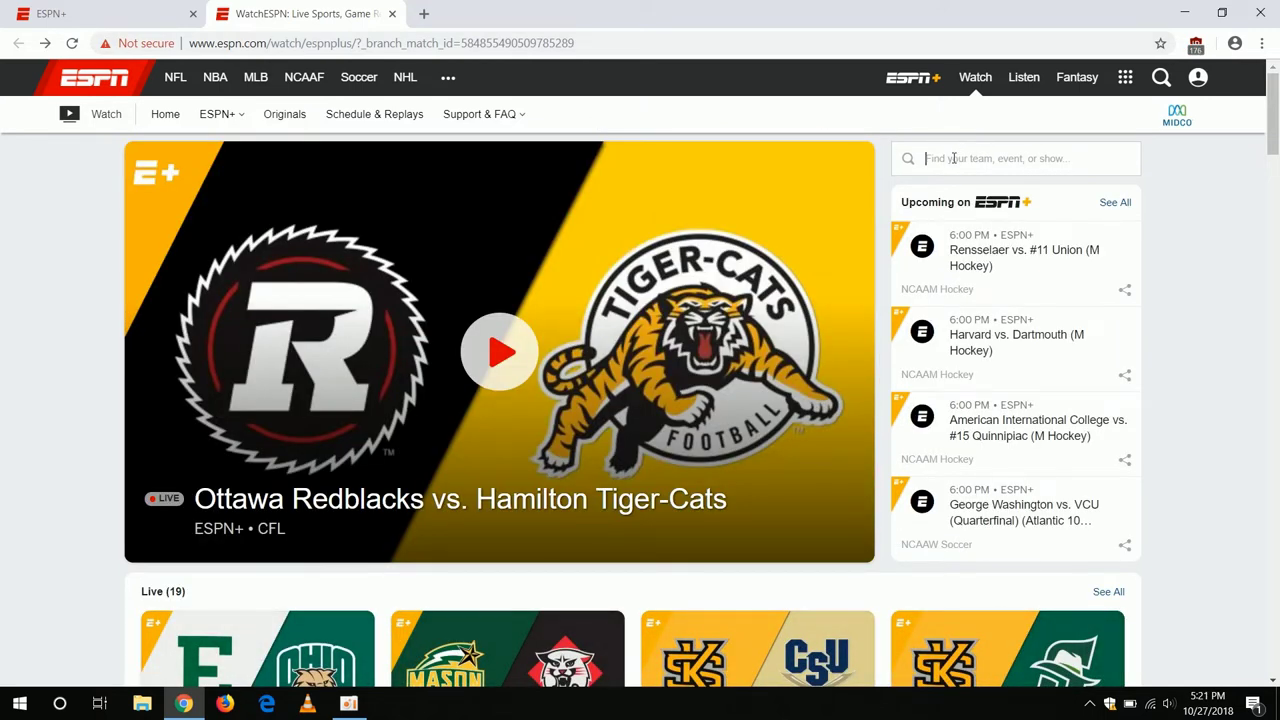
# Step: Search 'north dakota state' and open the live North Dakota State vs. South Dakota football game
pyautogui.write('north dakota s')
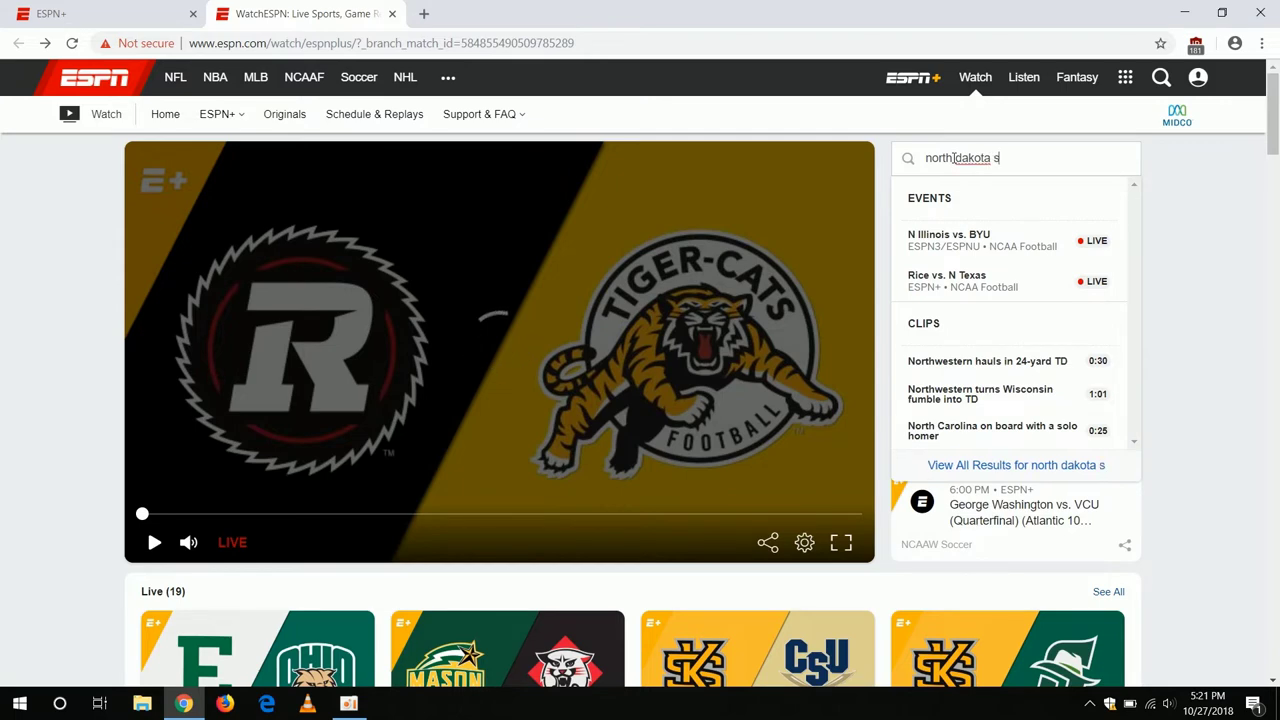
pyautogui.write('tate')
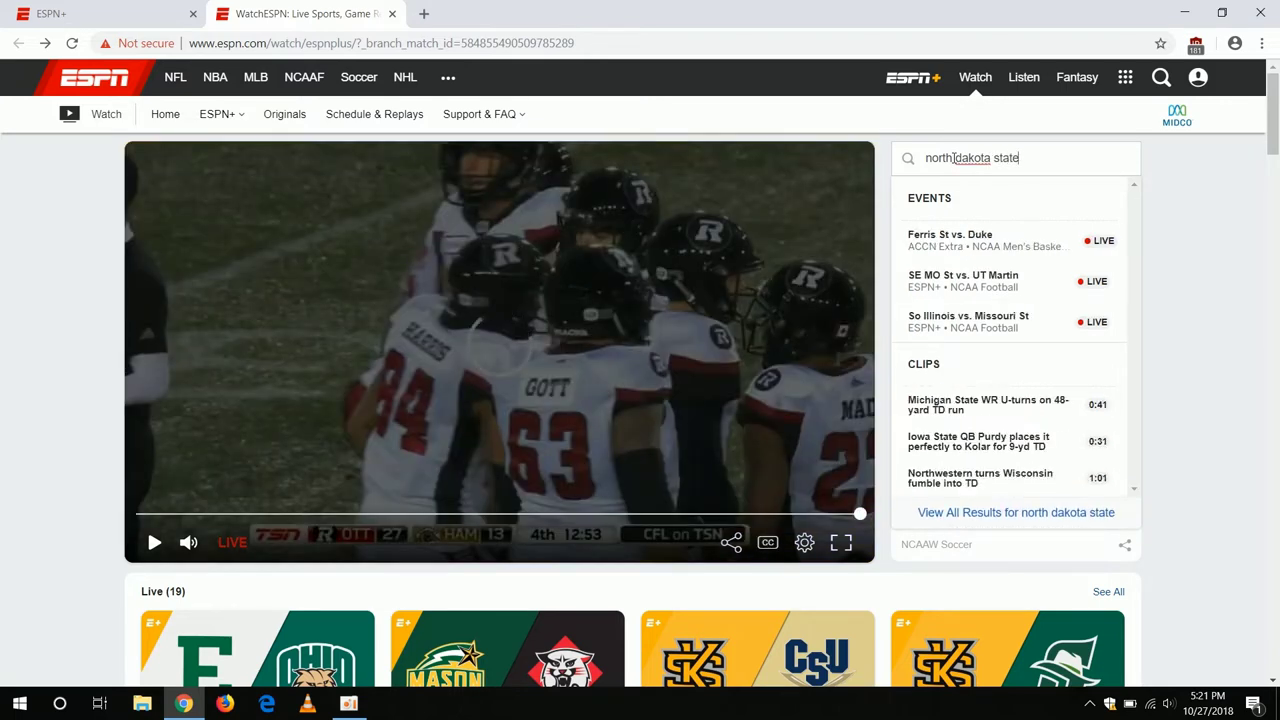
pyautogui.press('Return')
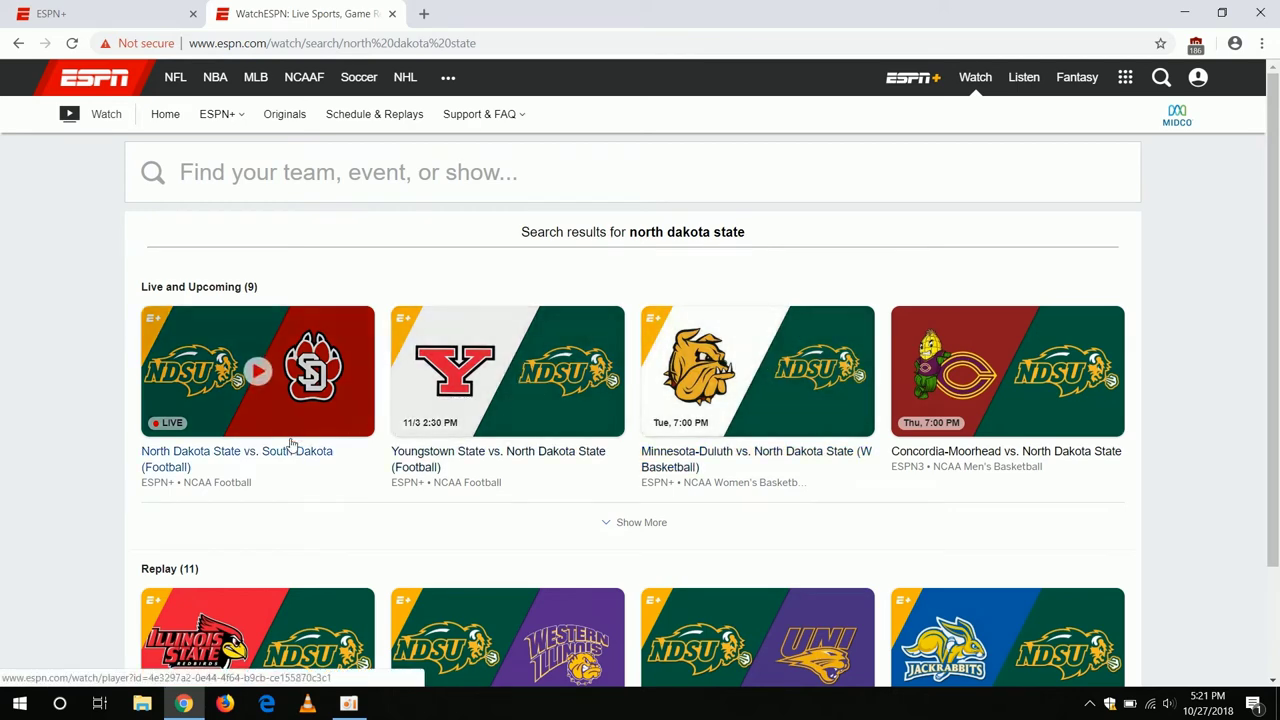
pyautogui.click(197, 456)
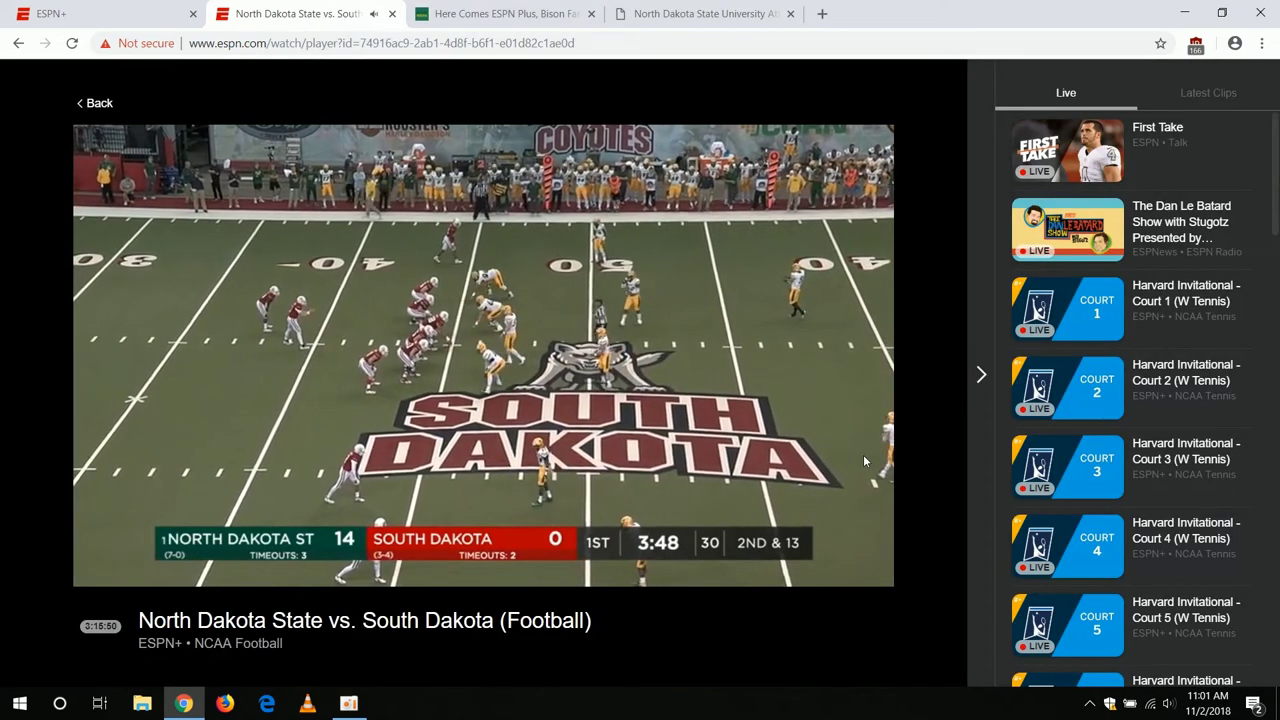
# Step: Watch the live game full screen, then open the profile account menu
pyautogui.moveTo(861, 511)
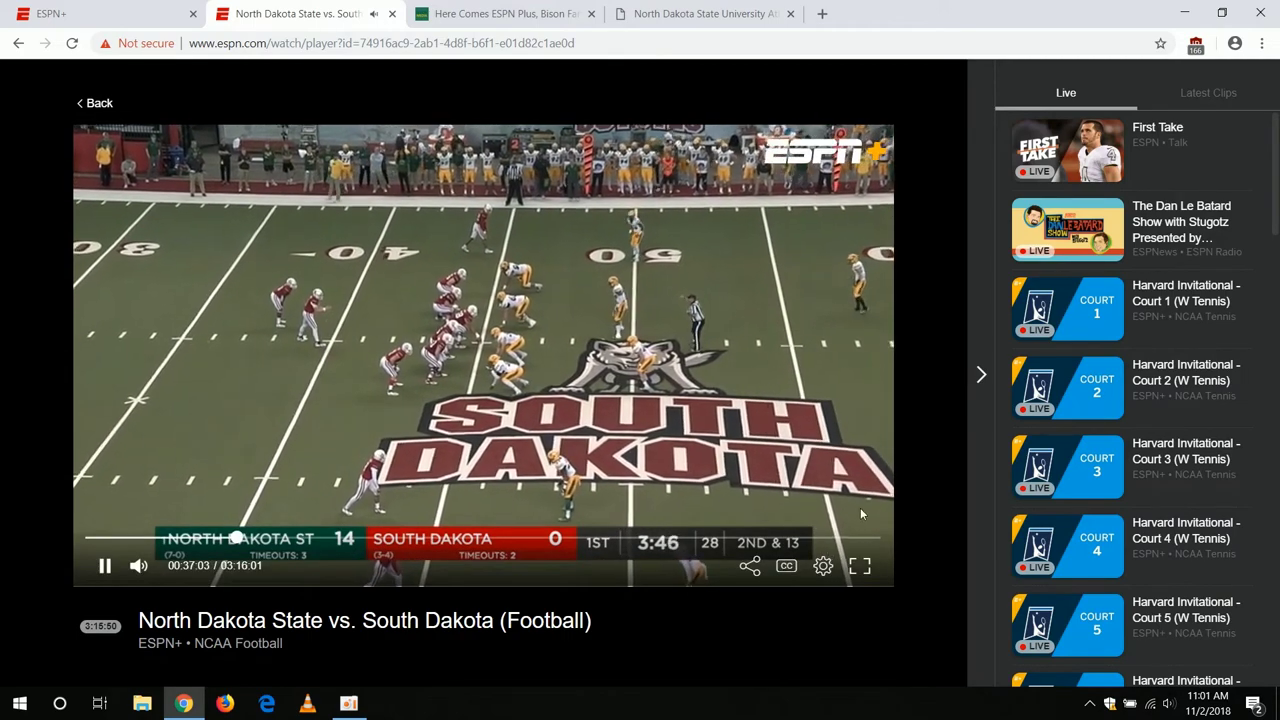
pyautogui.click(860, 567)
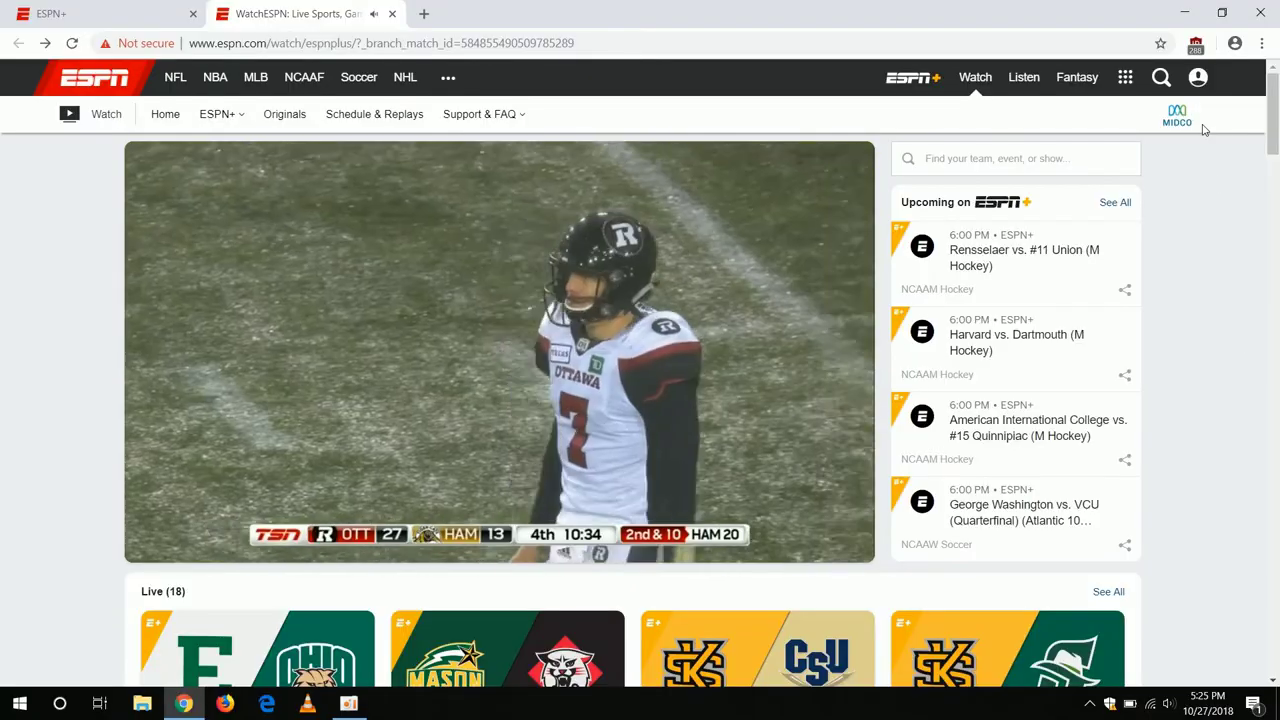
pyautogui.click(1198, 78)
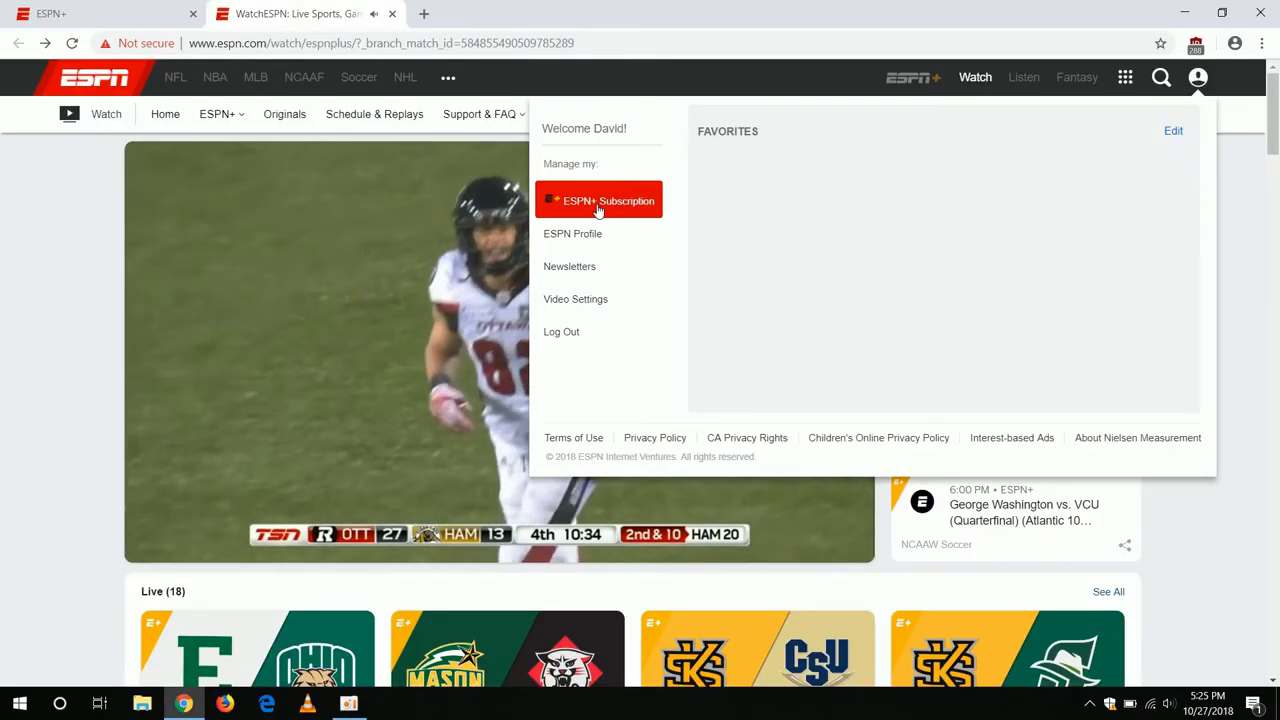
# Step: Open the ESPN+ Subscription details via Manage and choose Cancel Subscription
pyautogui.click(598, 205)
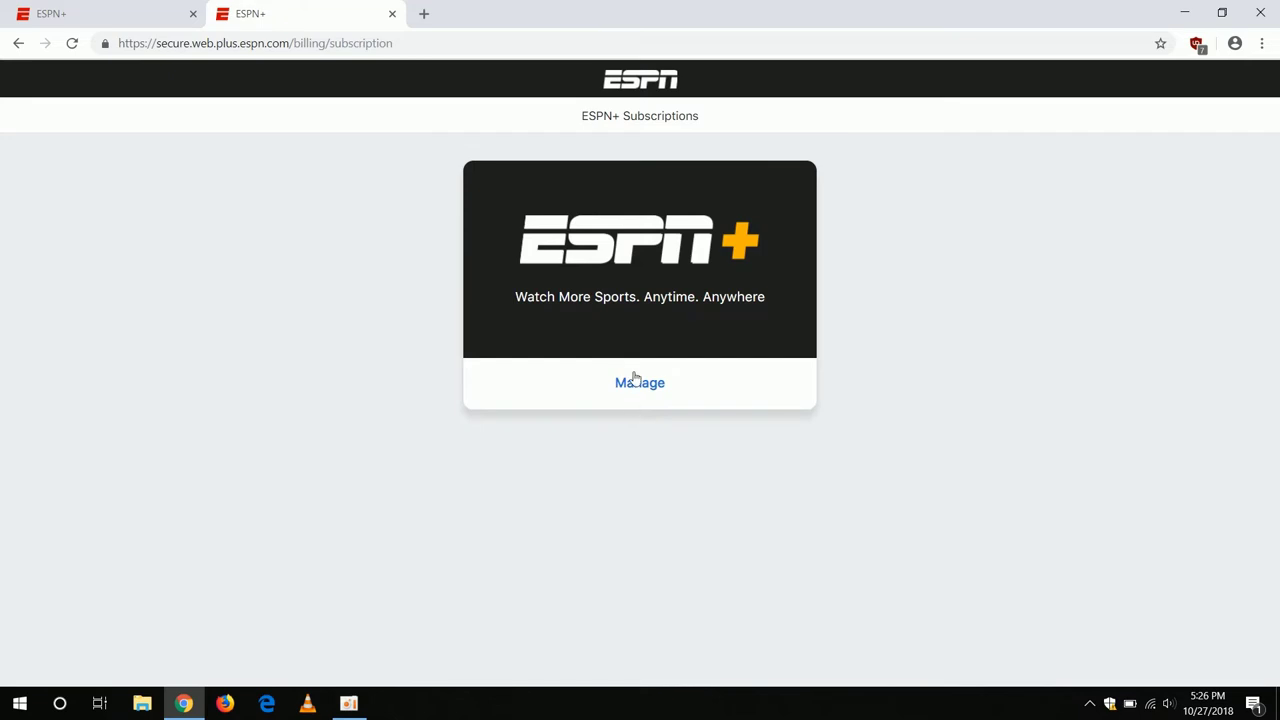
pyautogui.click(637, 383)
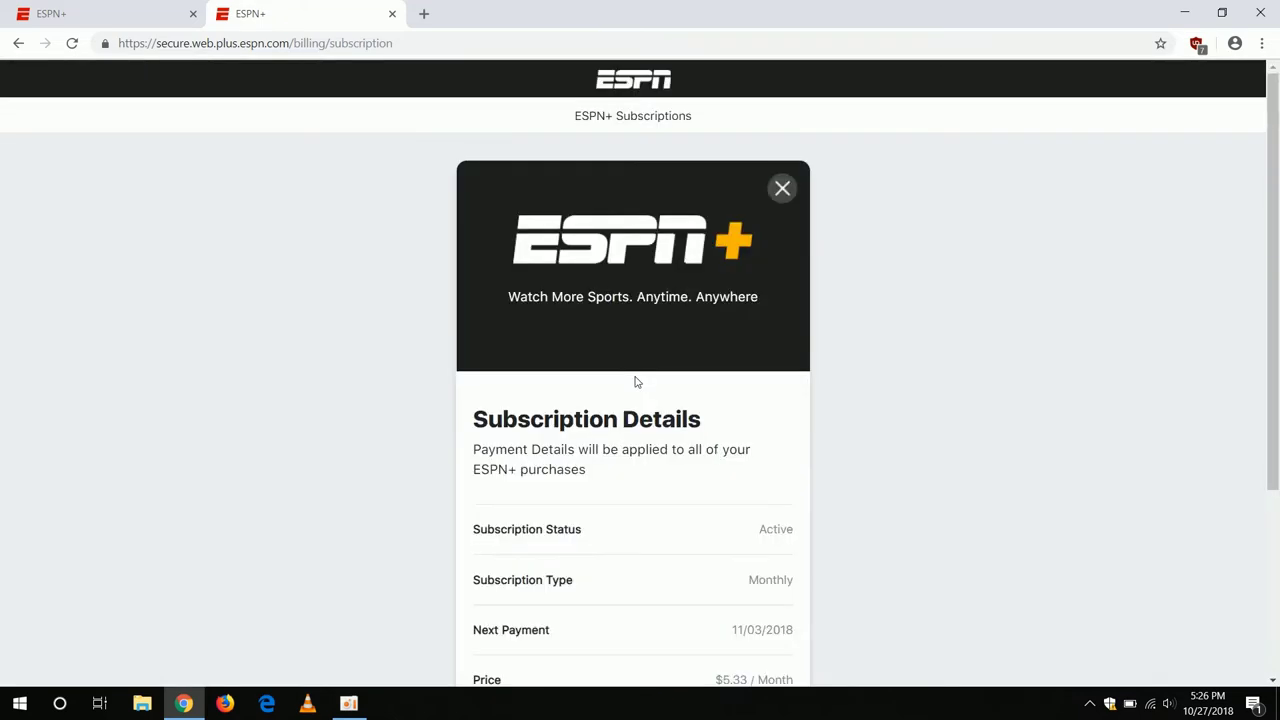
pyautogui.moveTo(1273, 203); pyautogui.dragTo(1275, 392)
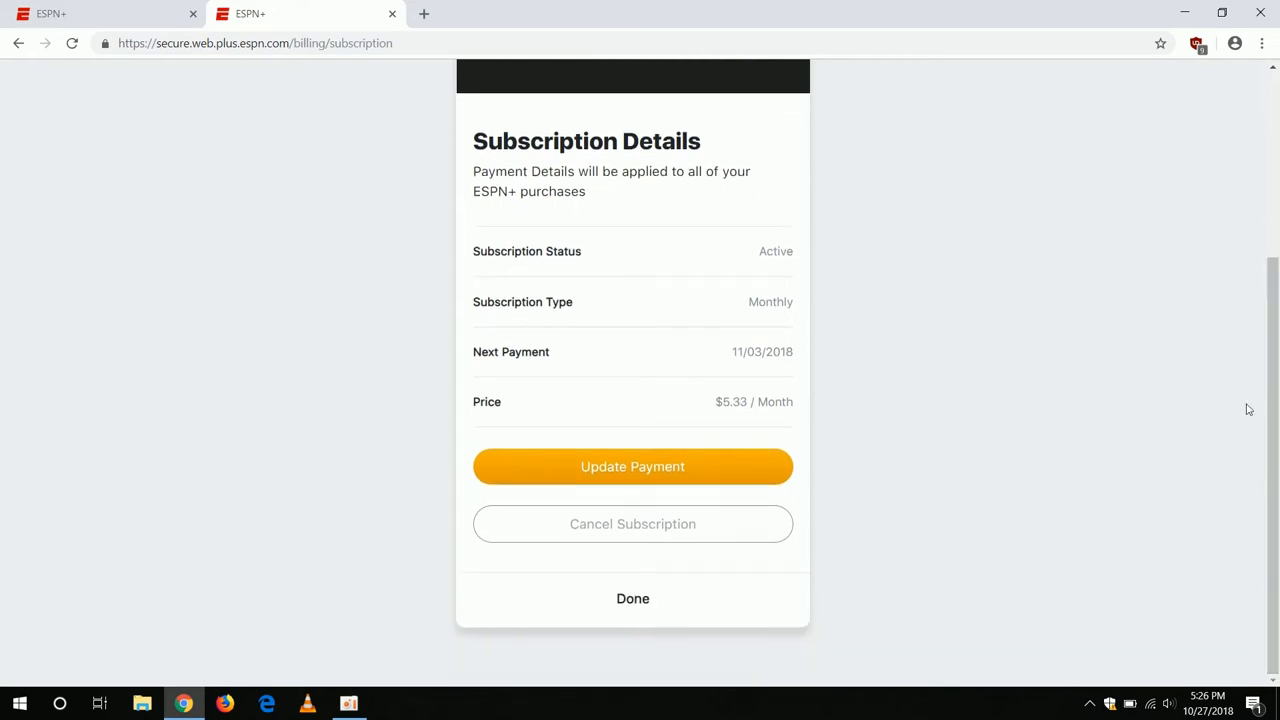
pyautogui.click(638, 530)
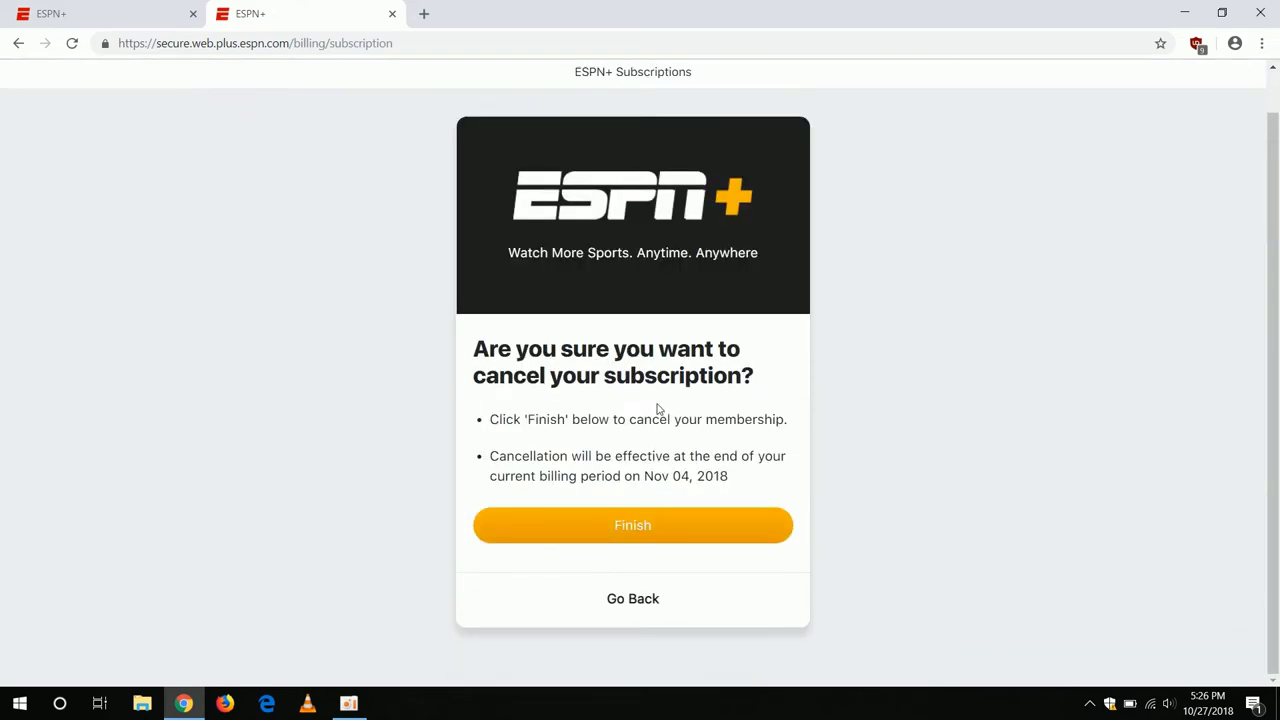
# Step: Confirm the cancellation with Finish and close the notice
pyautogui.click(630, 527)
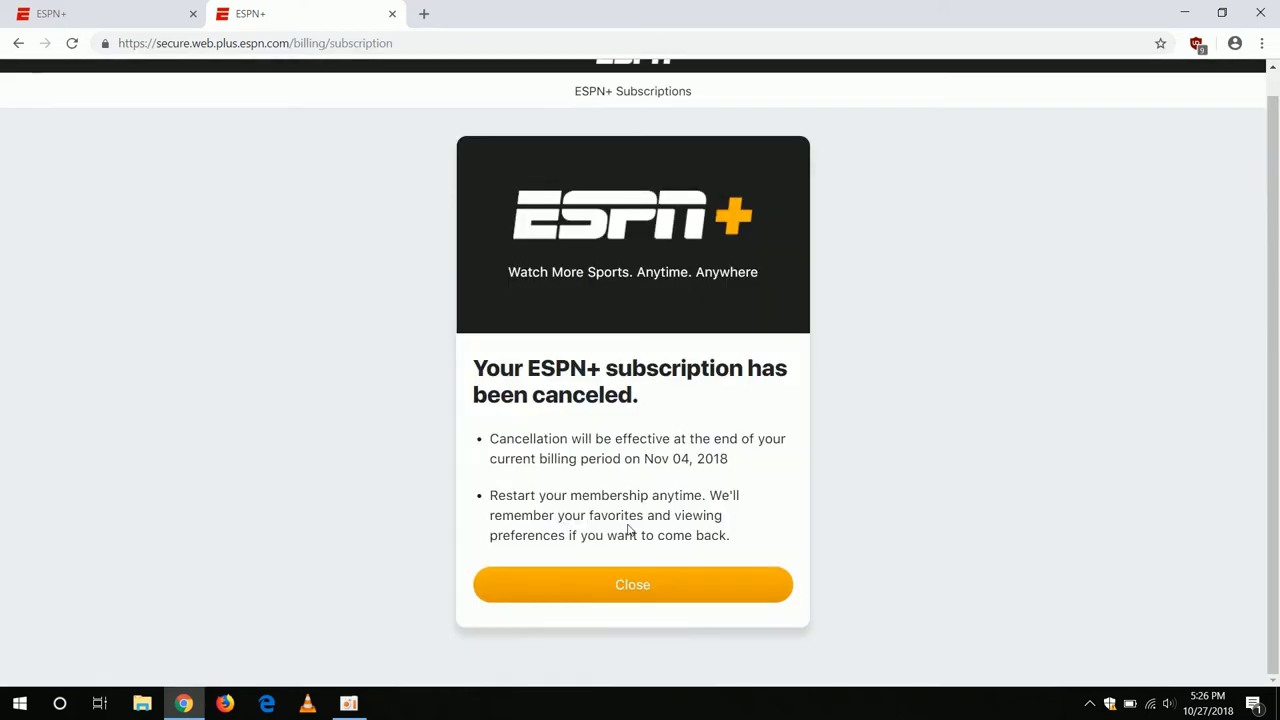
pyautogui.click(632, 596)
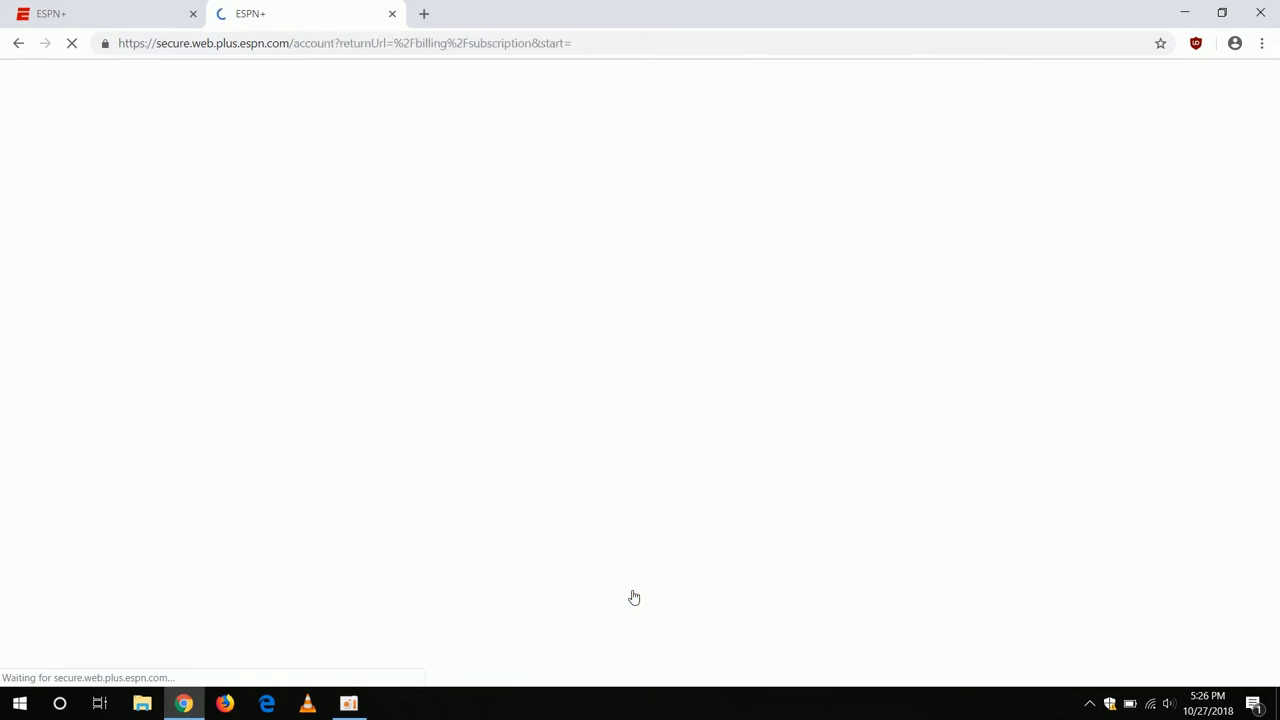